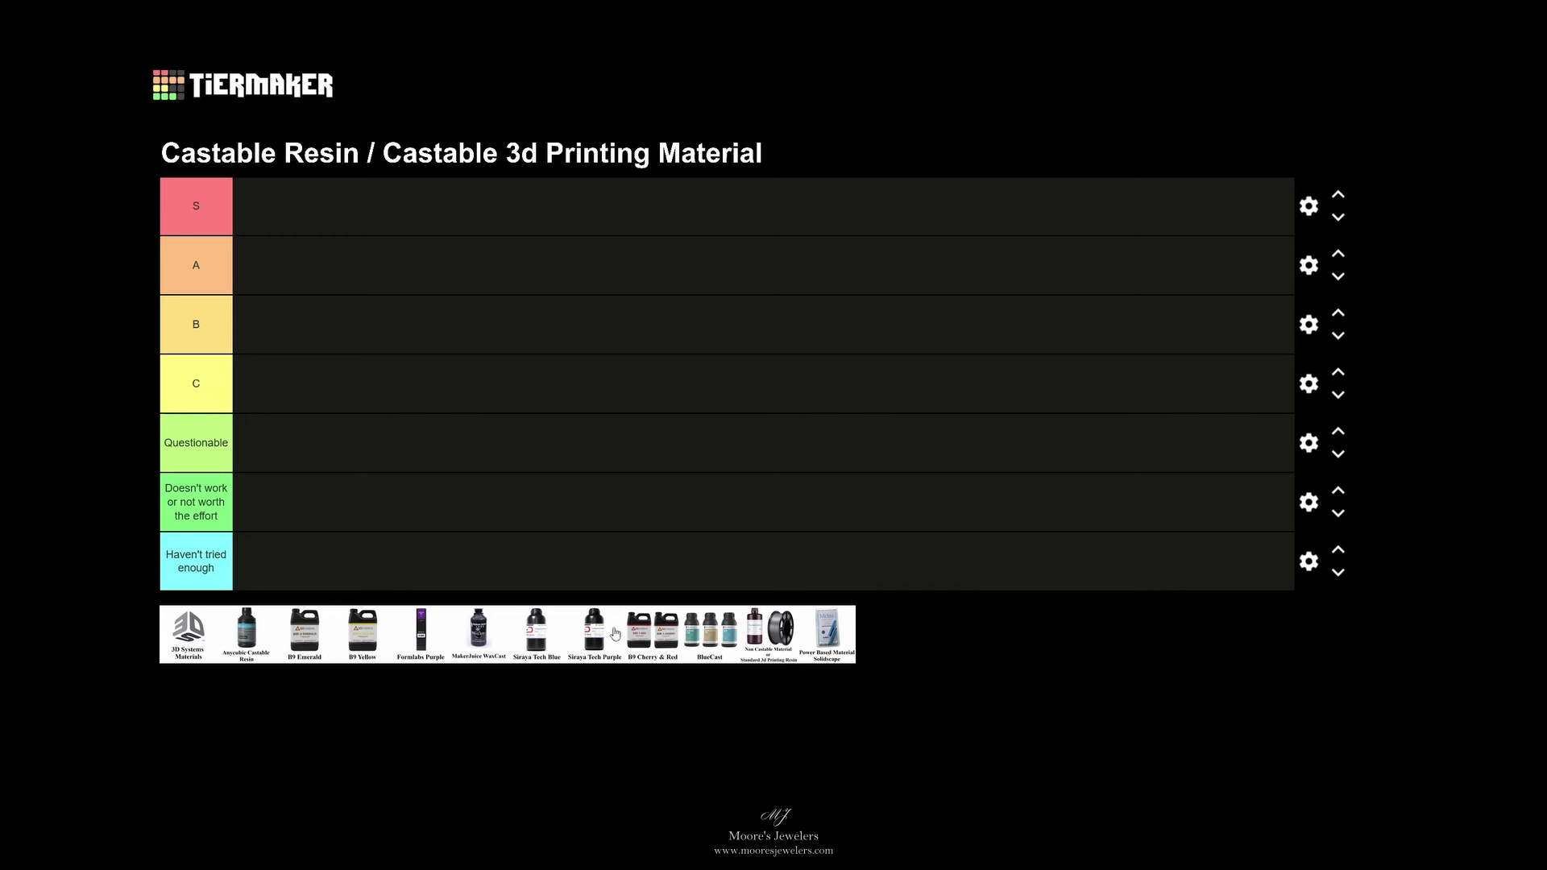
- Place the Siraya Tech Purple image in the Questionable row as the first ranked resin
{"action": "left_click_drag", "start_coordinate": [614, 635], "coordinate": [307, 447]}
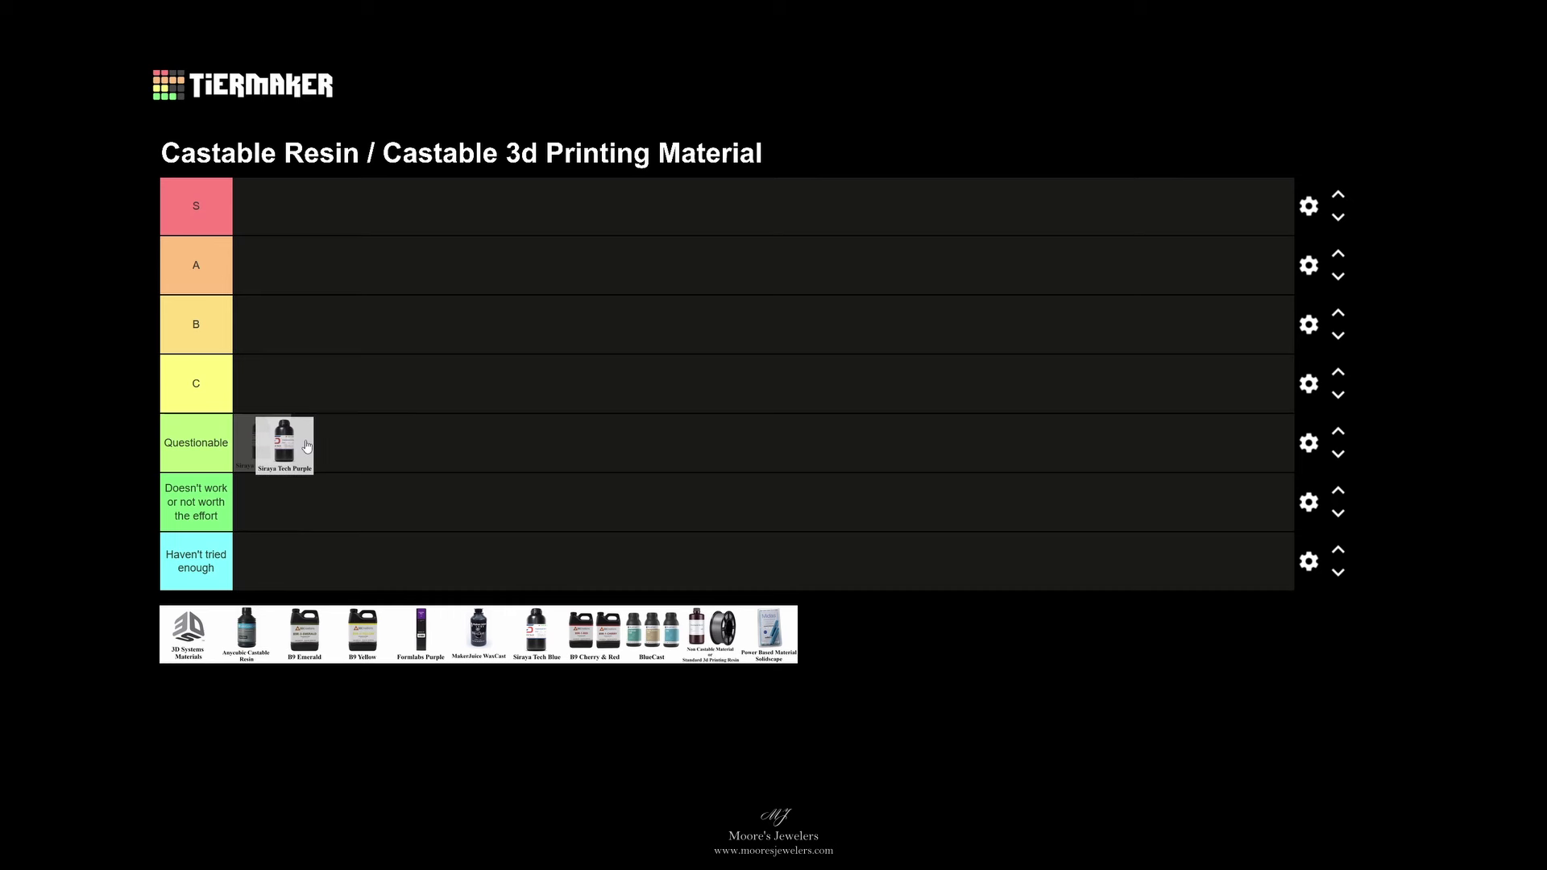
{"action": "left_click_drag", "start_coordinate": [306, 445], "coordinate": [306, 445]}
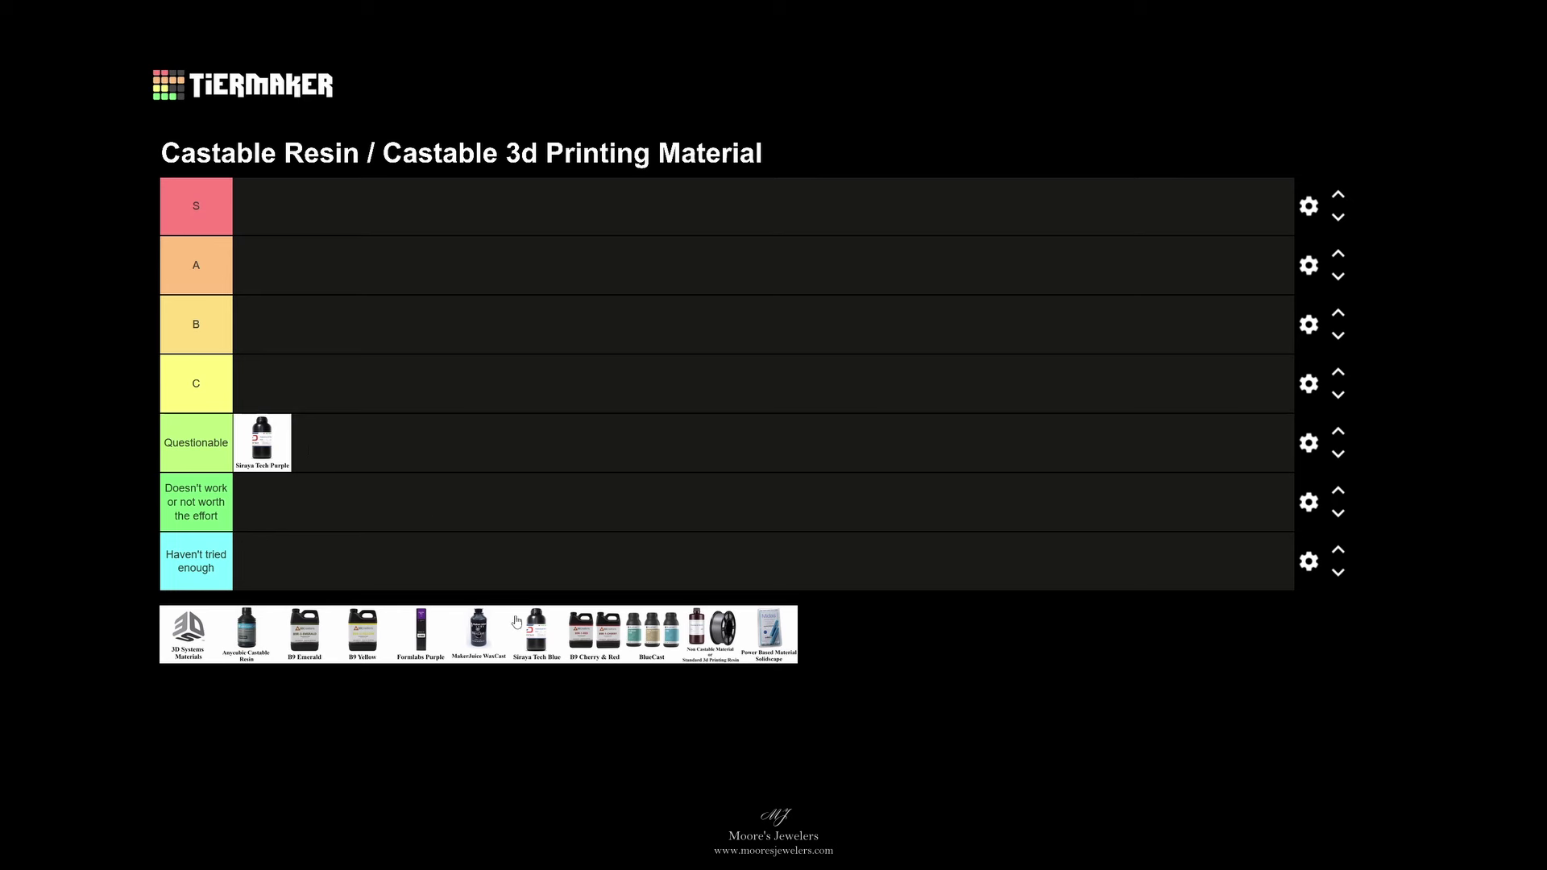
- Drop Siraya Tech Blue into the Questionable row beside Siraya Tech Purple
{"action": "left_click_drag", "start_coordinate": [535, 632], "coordinate": [349, 467]}
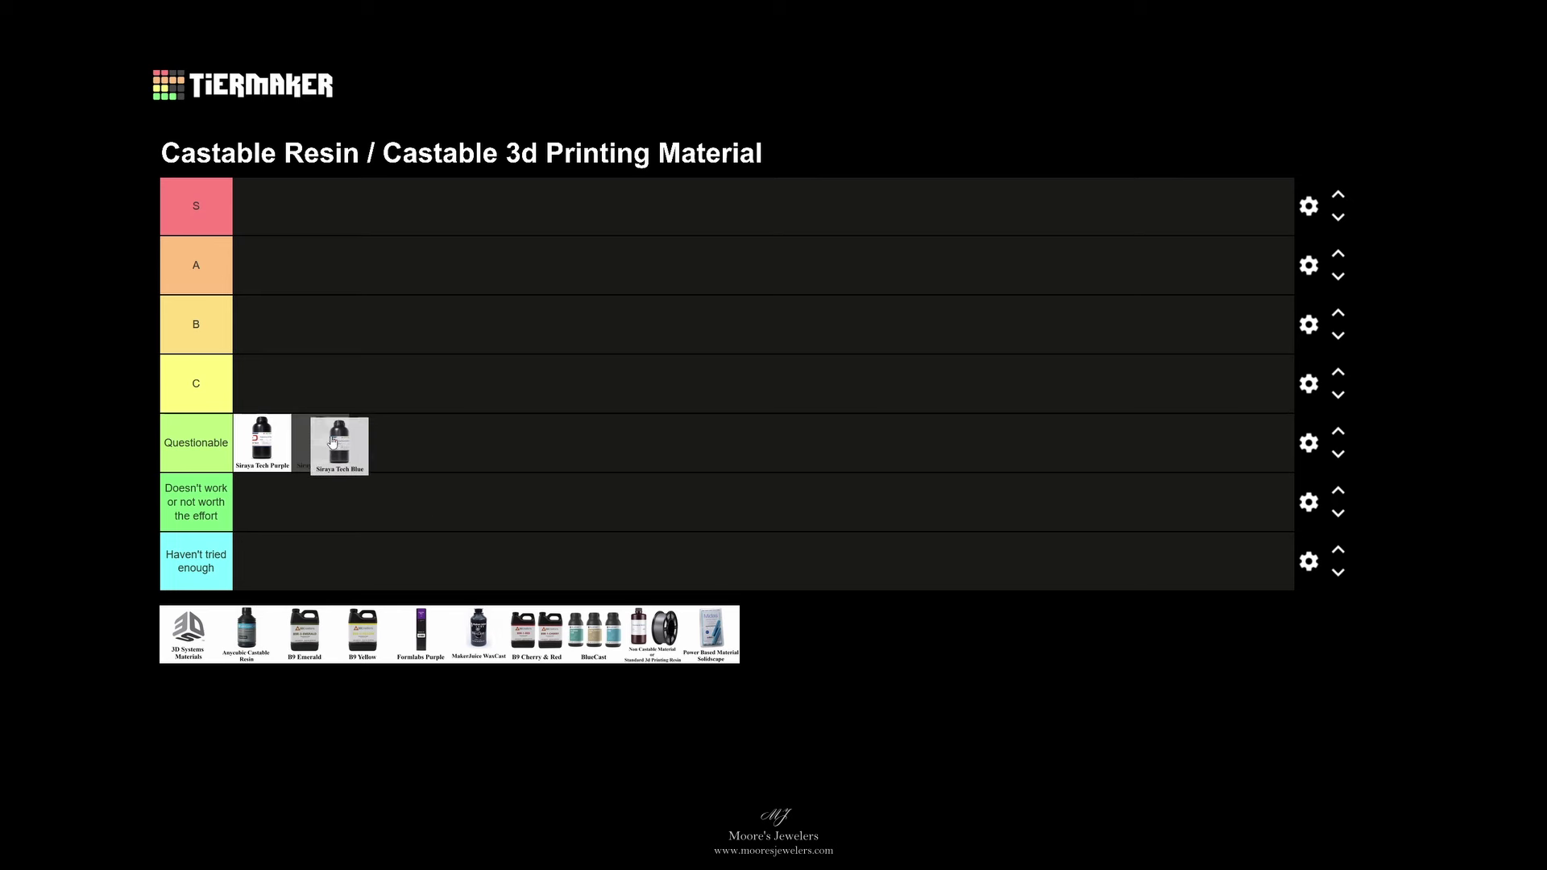
{"action": "left_click_drag", "start_coordinate": [330, 443], "coordinate": [328, 441]}
{"action": "left_click_drag", "start_coordinate": [329, 442], "coordinate": [328, 441]}
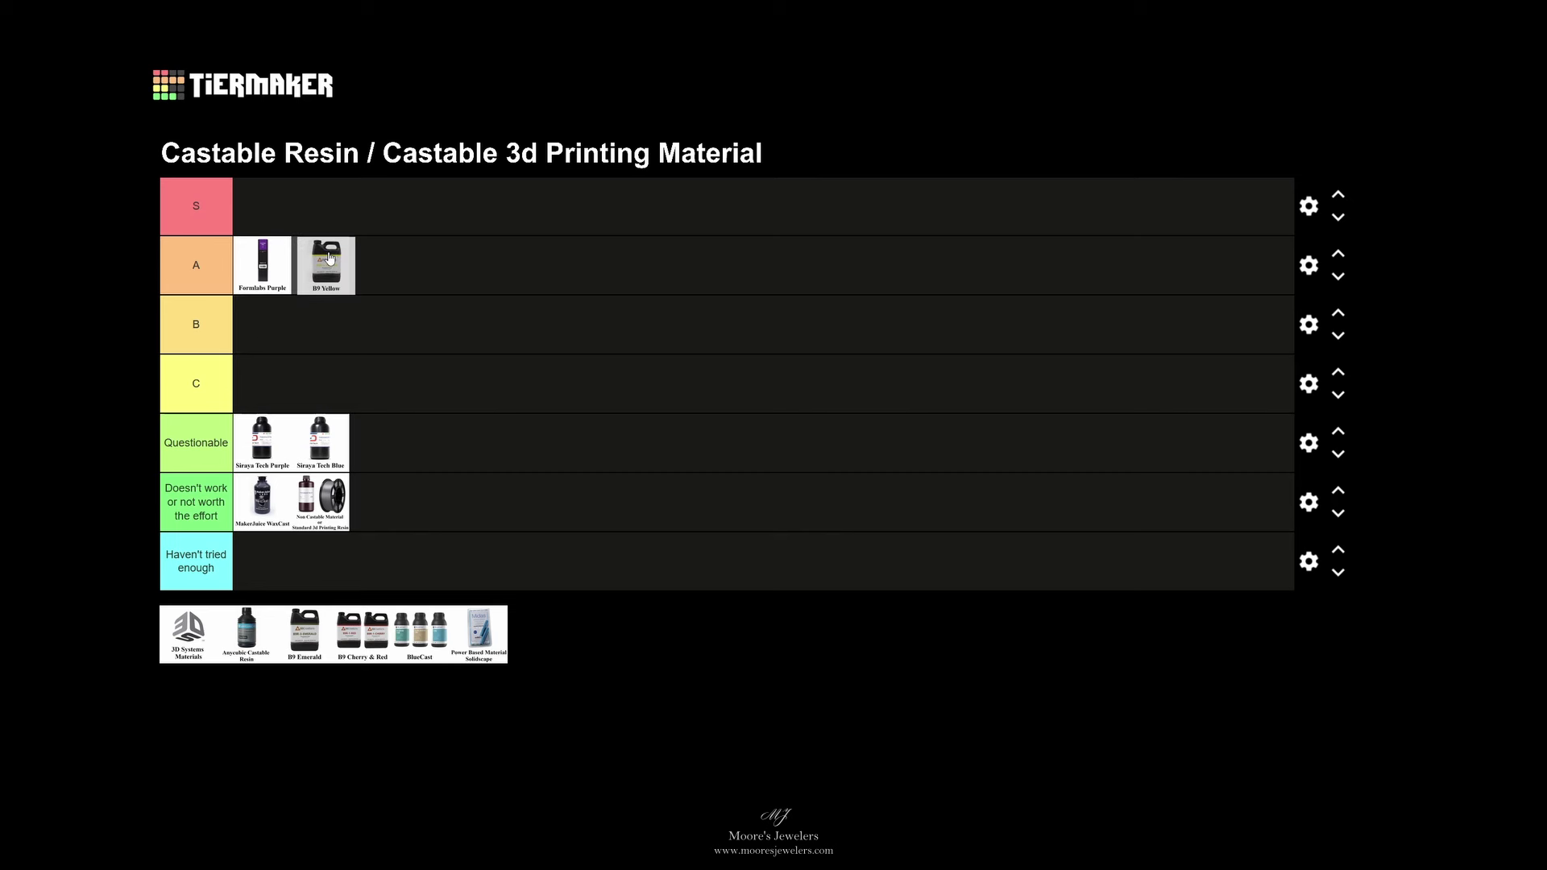
- Move B9 Yellow from tier A down to tier B, and place B9 Emerald in tier S
{"action": "left_click_drag", "start_coordinate": [328, 259], "coordinate": [331, 316]}
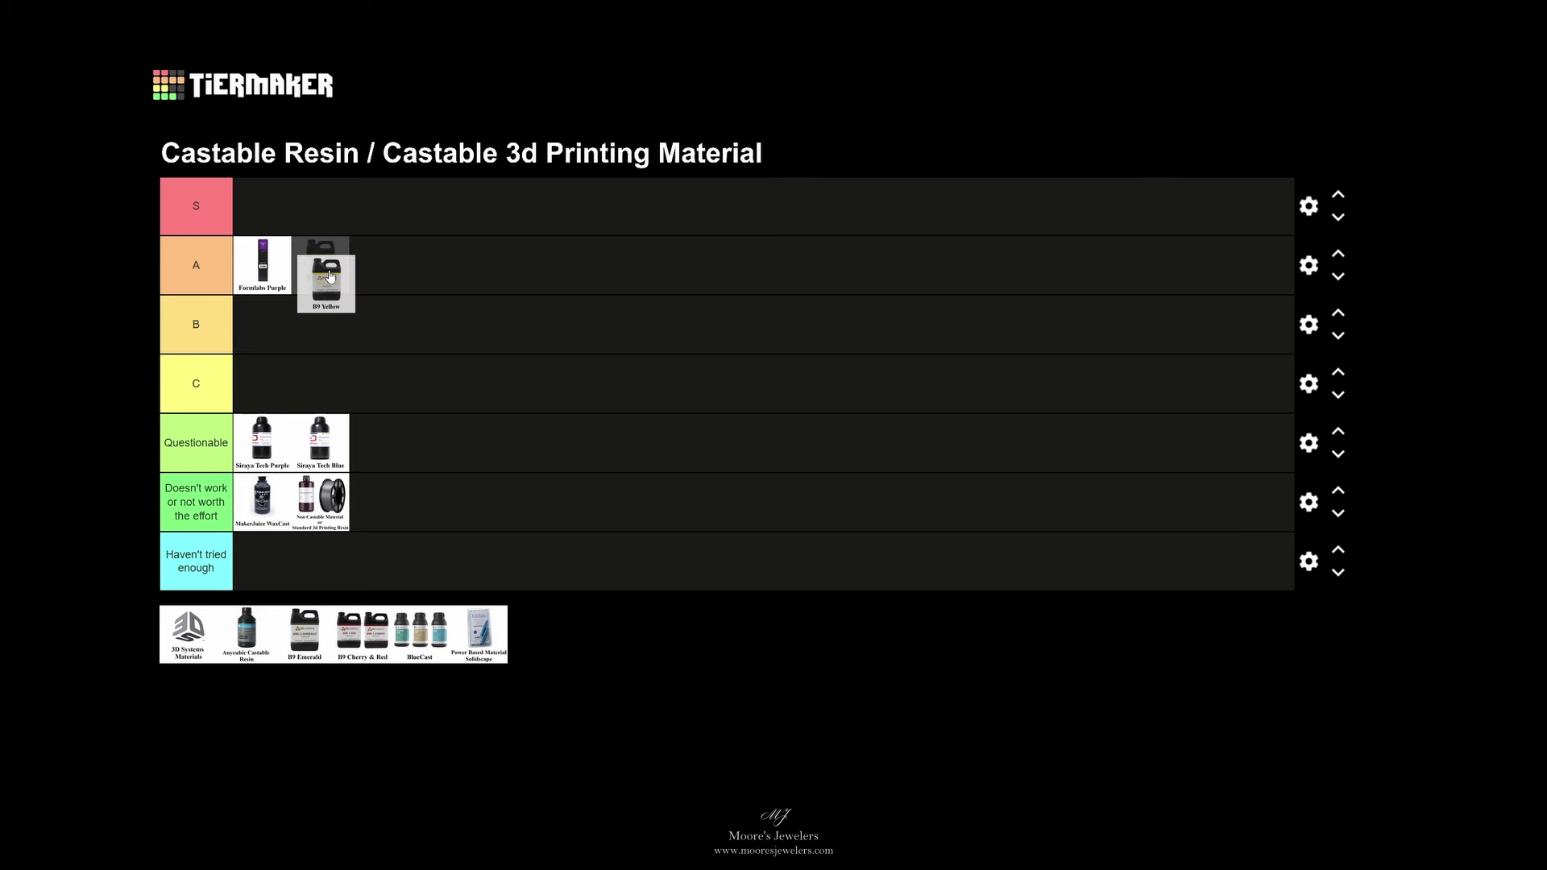
{"action": "left_click_drag", "start_coordinate": [330, 276], "coordinate": [332, 286]}
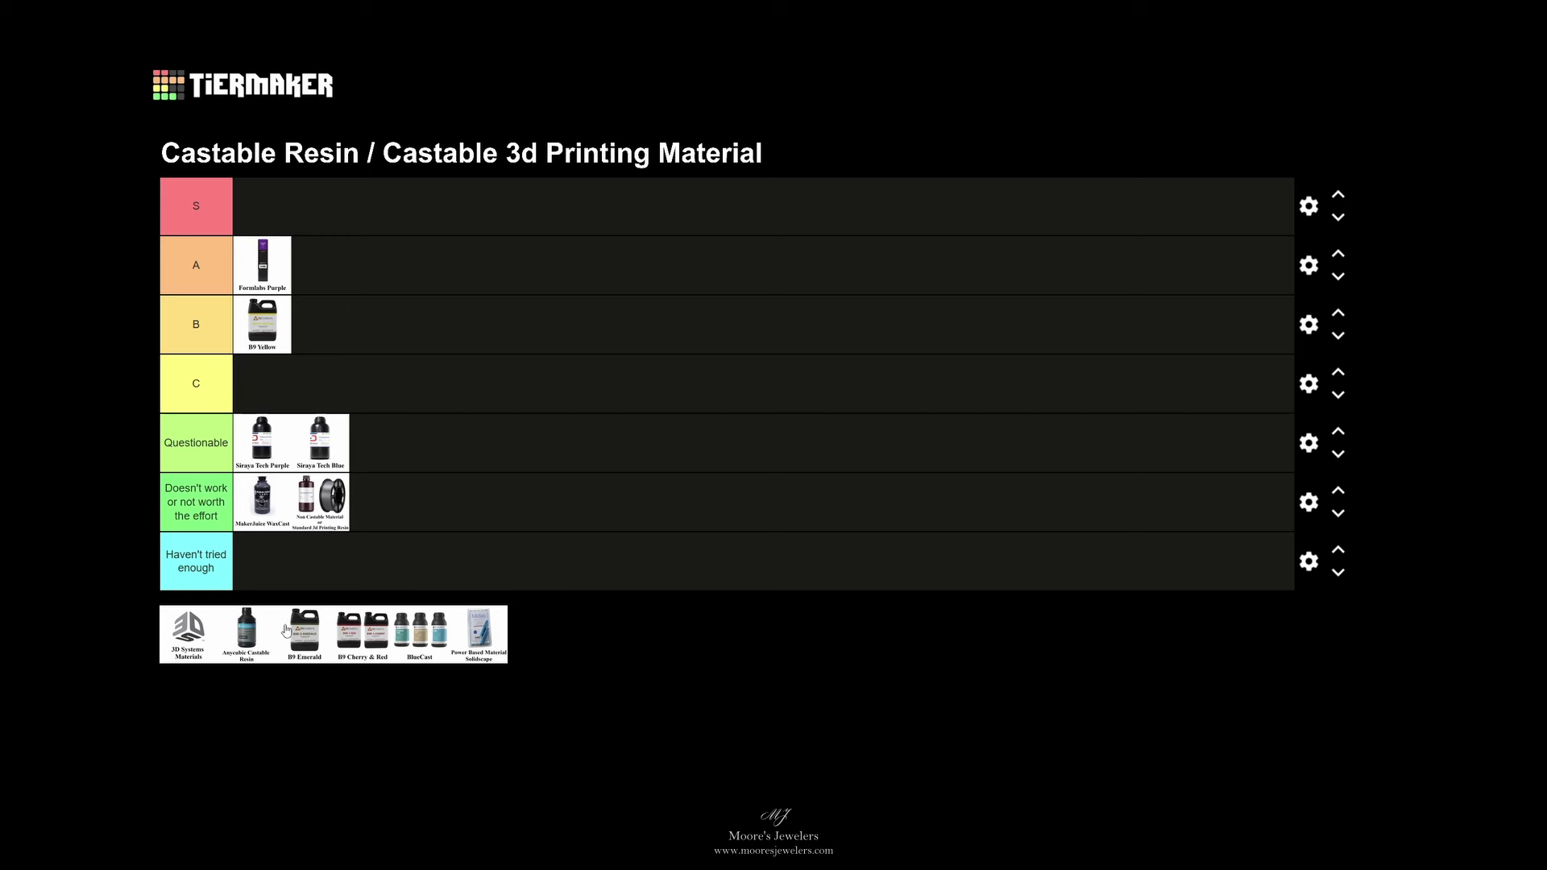
{"action": "mouse_move", "coordinate": [305, 632]}
{"action": "left_mouse_down"}
{"action": "mouse_move", "coordinate": [310, 334]}
{"action": "mouse_move", "coordinate": [271, 208]}
{"action": "left_mouse_up"}
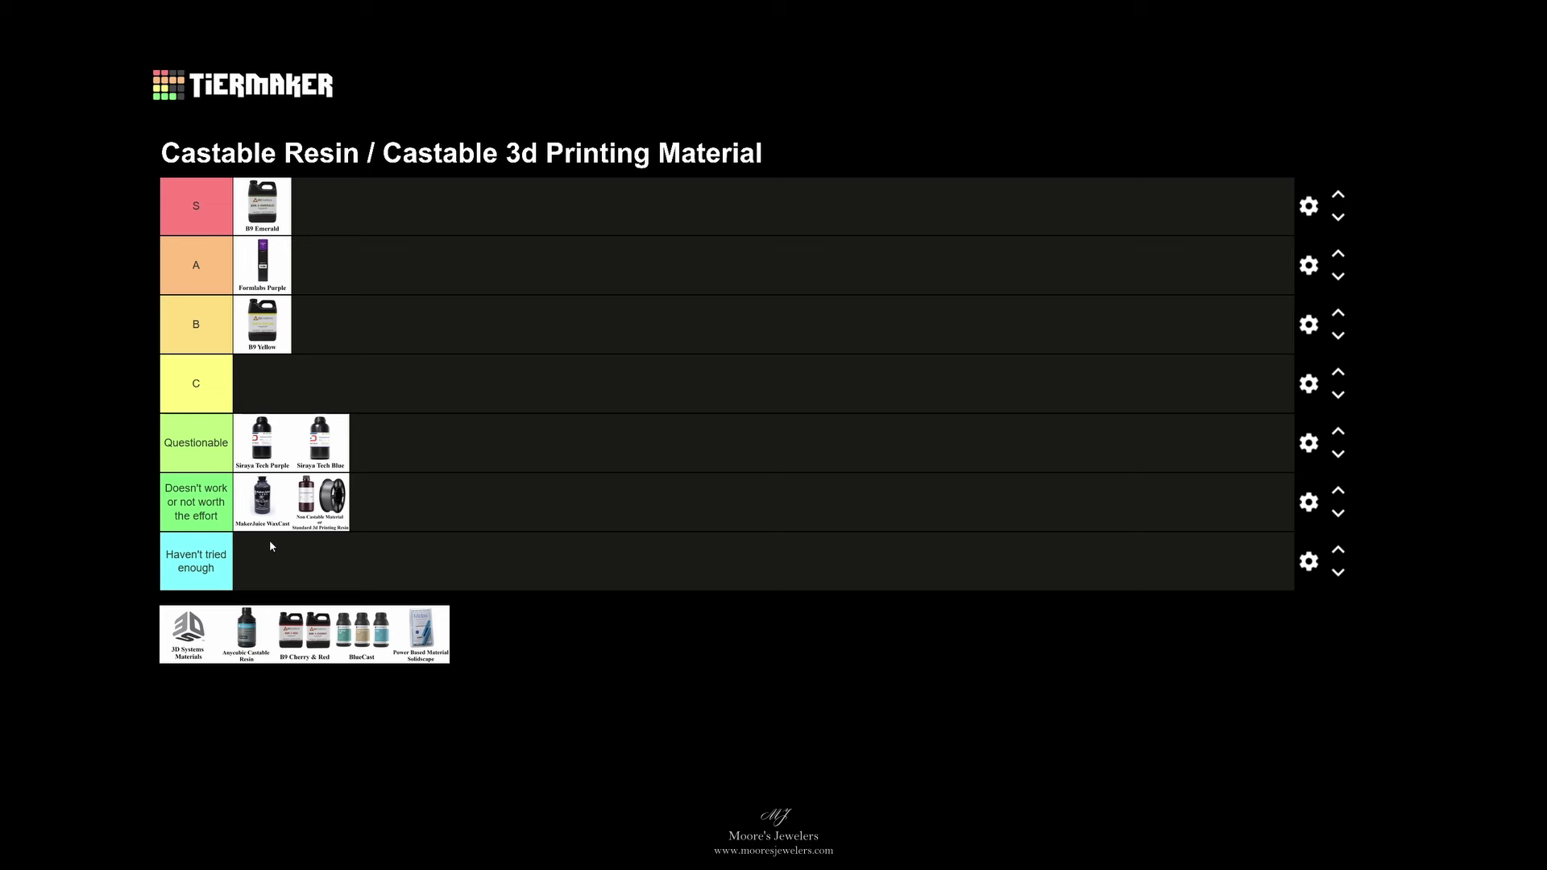
- Put 3D Systems and Anycubic in Haven't tried enough, Powder Based Material in C, then pick up BlueCast
{"action": "left_click_drag", "start_coordinate": [189, 631], "coordinate": [263, 562]}
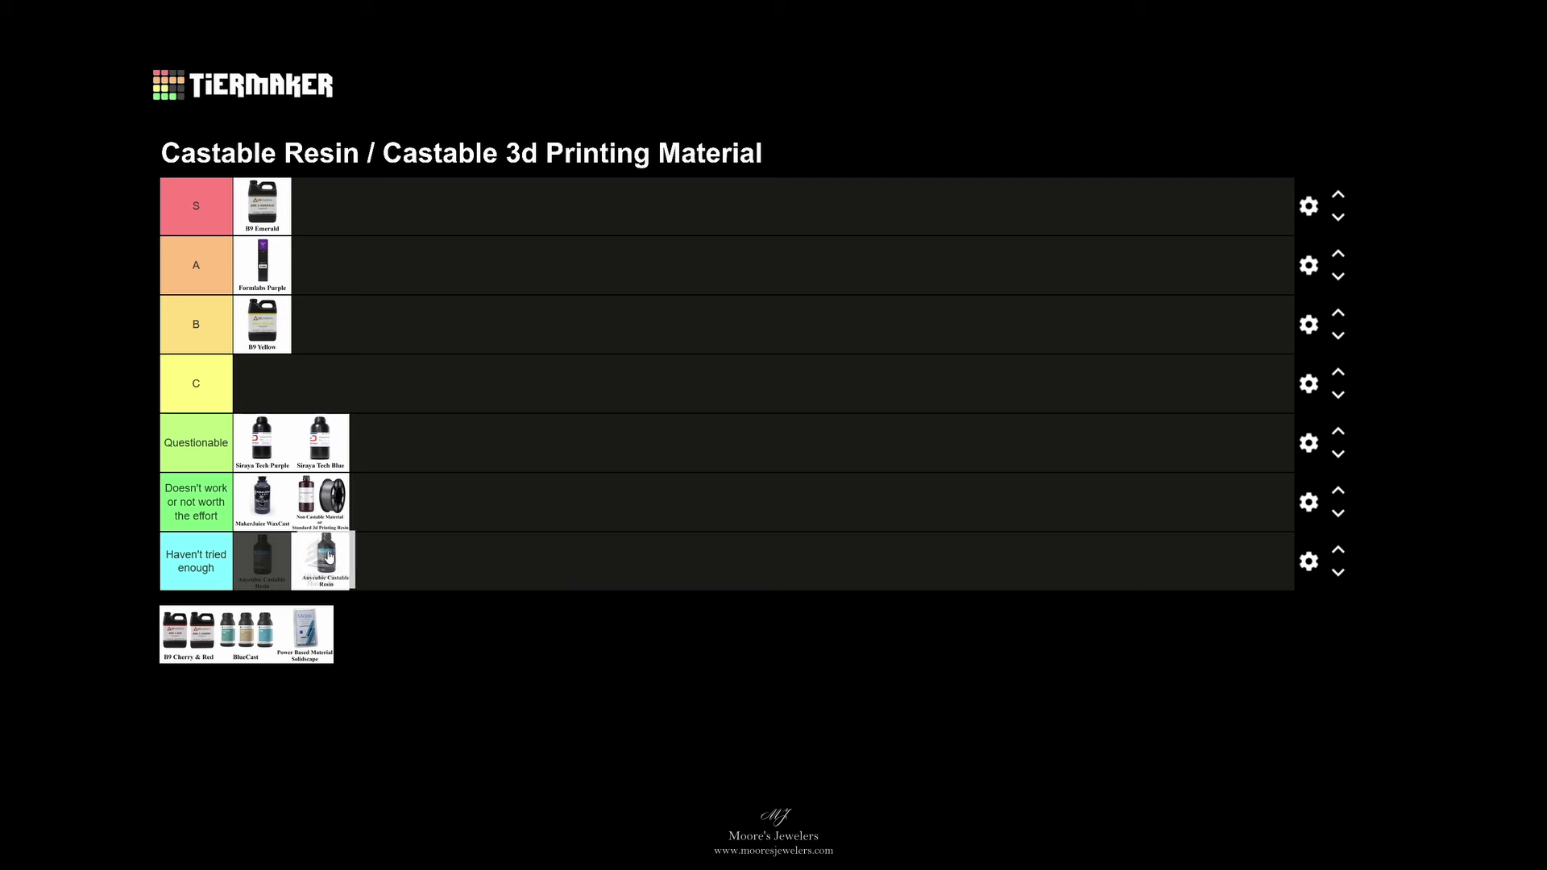
{"action": "left_click_drag", "start_coordinate": [323, 556], "coordinate": [355, 550]}
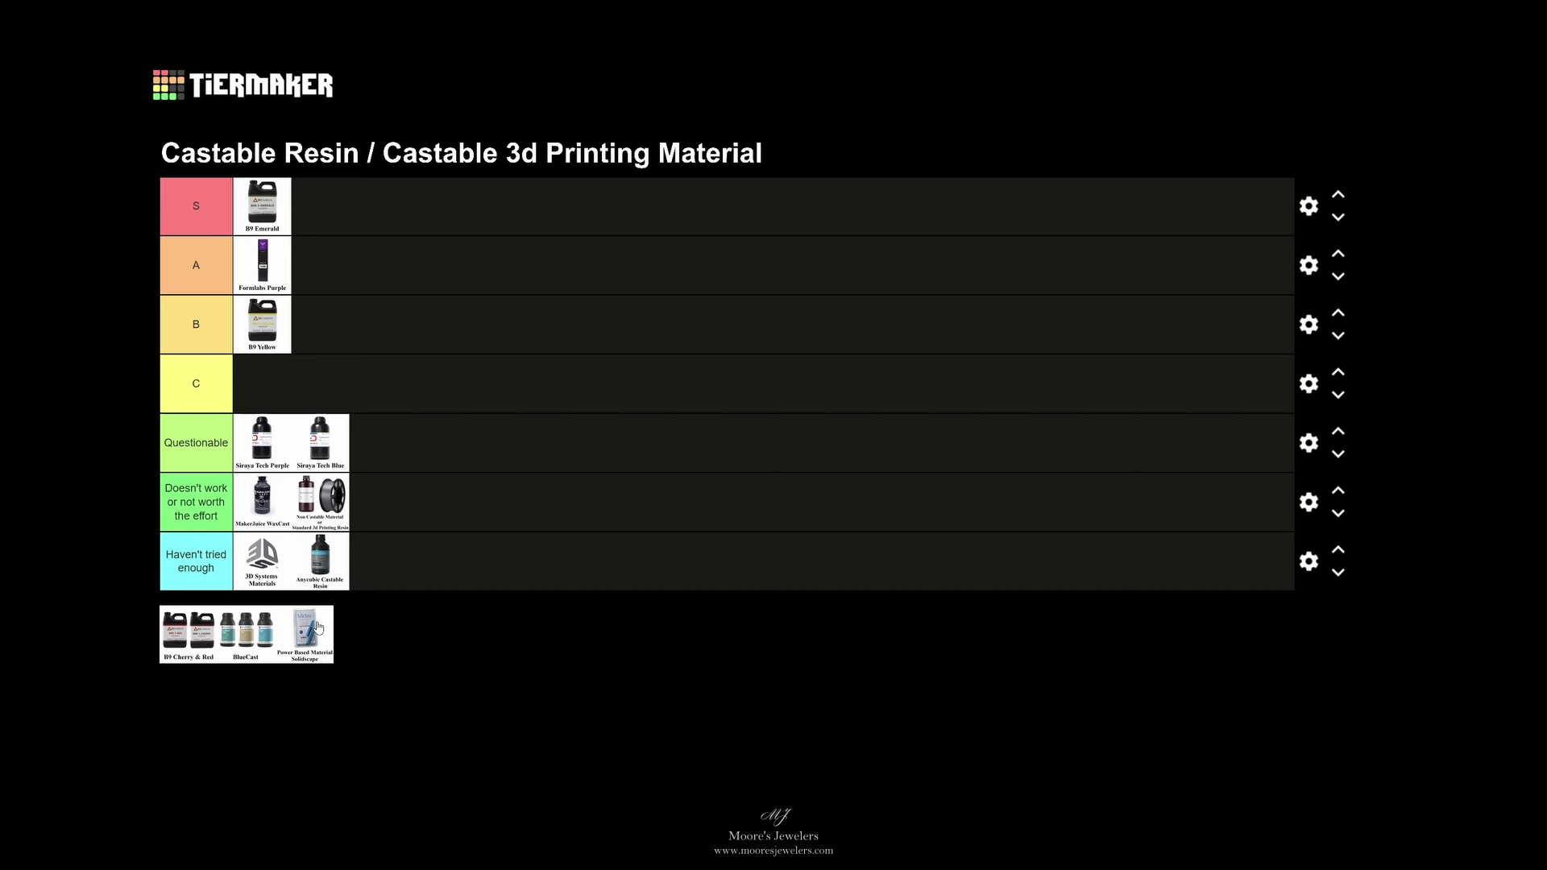
{"action": "mouse_move", "coordinate": [322, 627]}
{"action": "left_mouse_down"}
{"action": "mouse_move", "coordinate": [340, 498]}
{"action": "mouse_move", "coordinate": [291, 384]}
{"action": "left_mouse_up"}
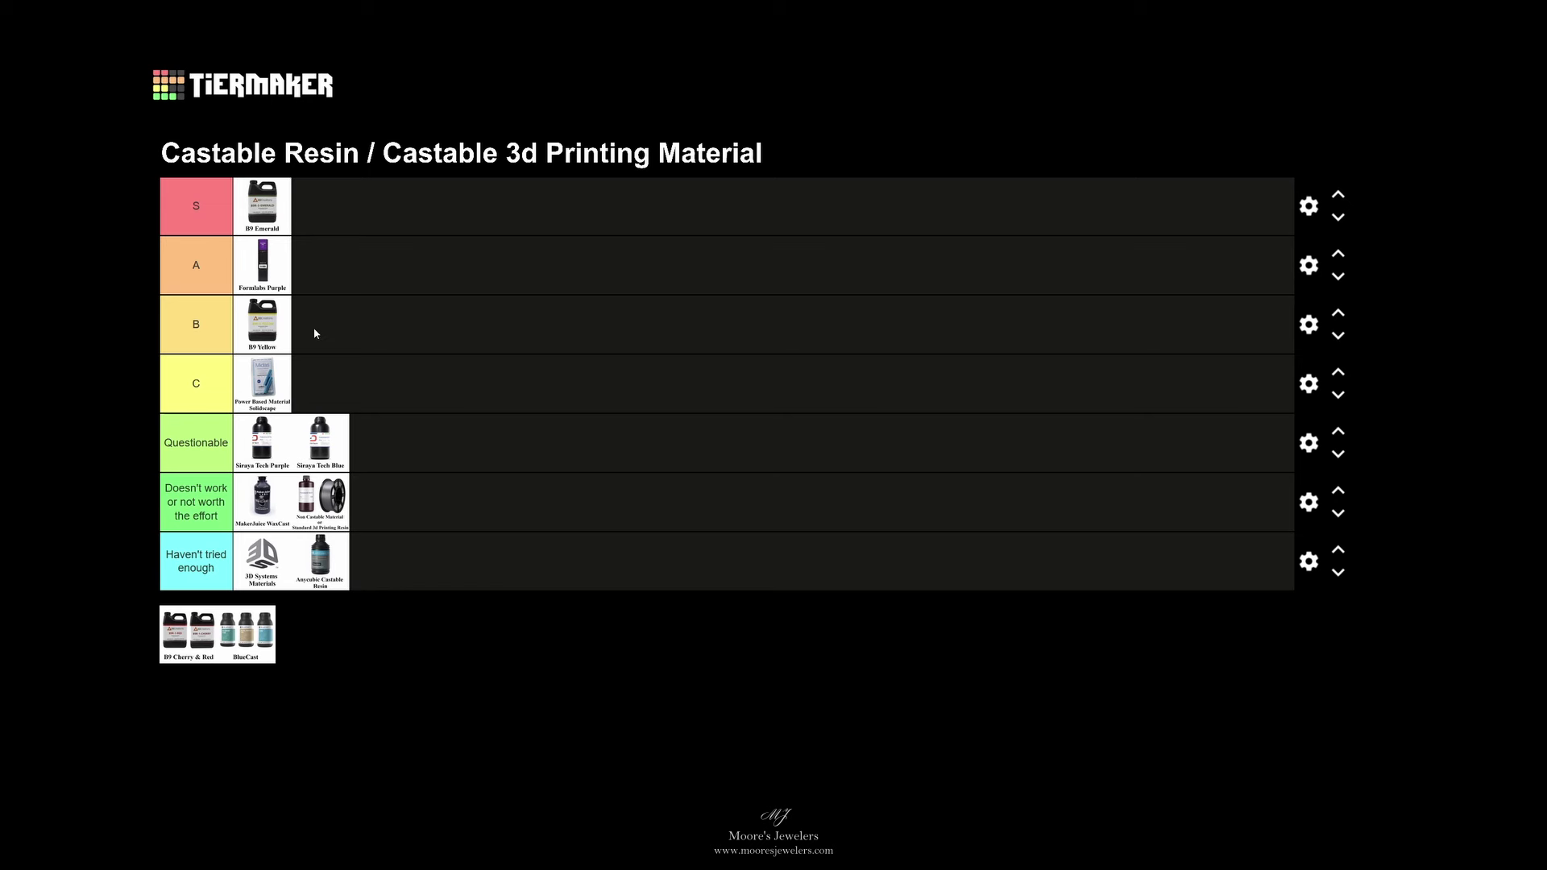
{"action": "left_click_drag", "start_coordinate": [257, 648], "coordinate": [358, 337]}
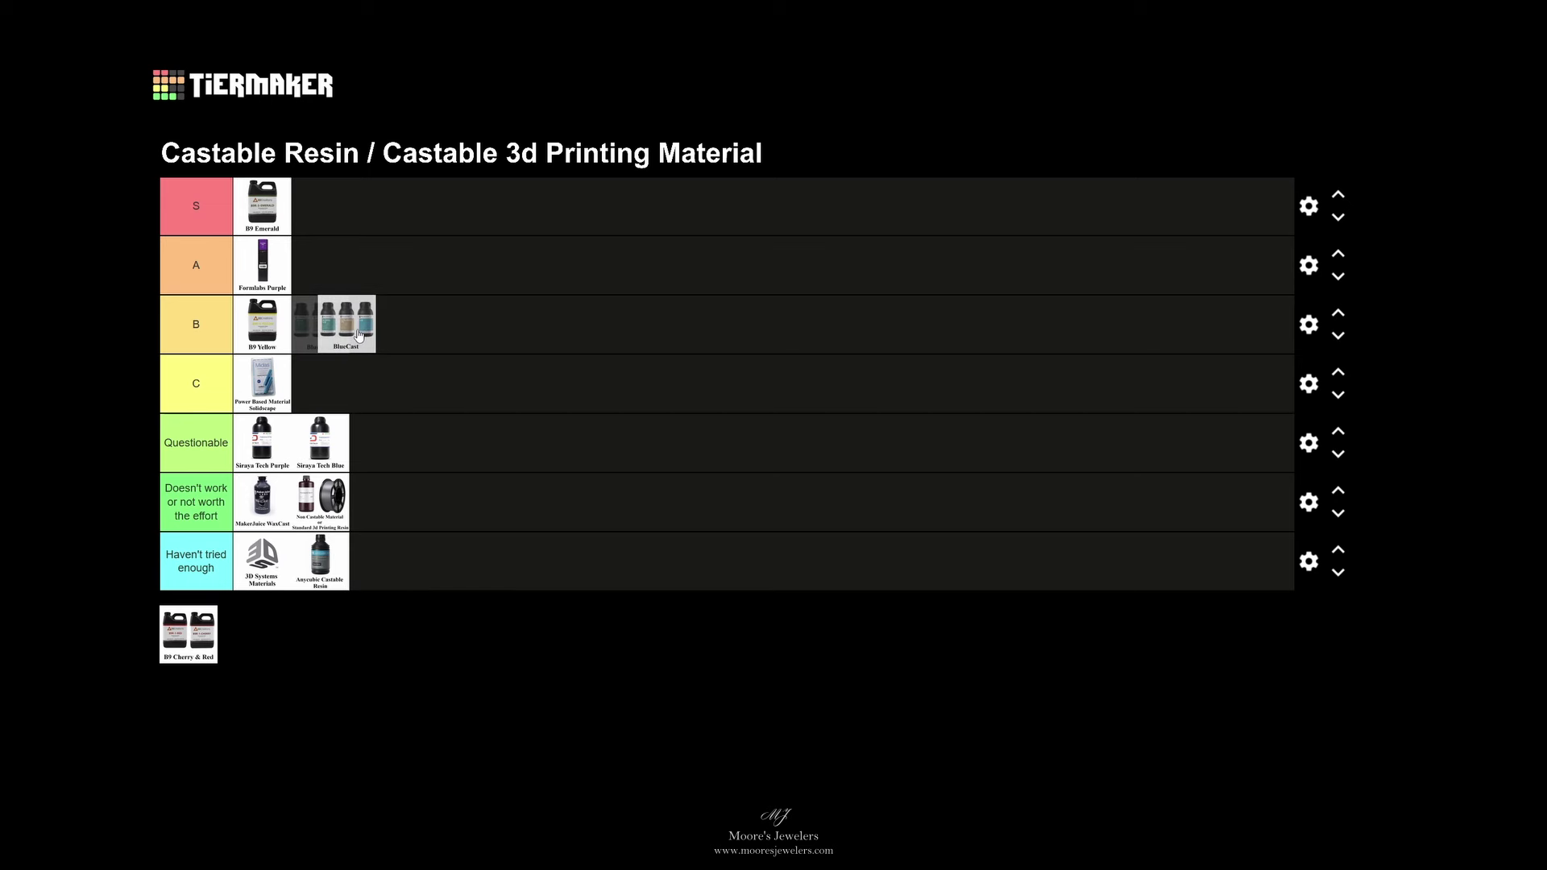
- Release BlueCast into the B row next to B9 Yellow
{"action": "left_click_drag", "start_coordinate": [359, 338], "coordinate": [358, 333]}
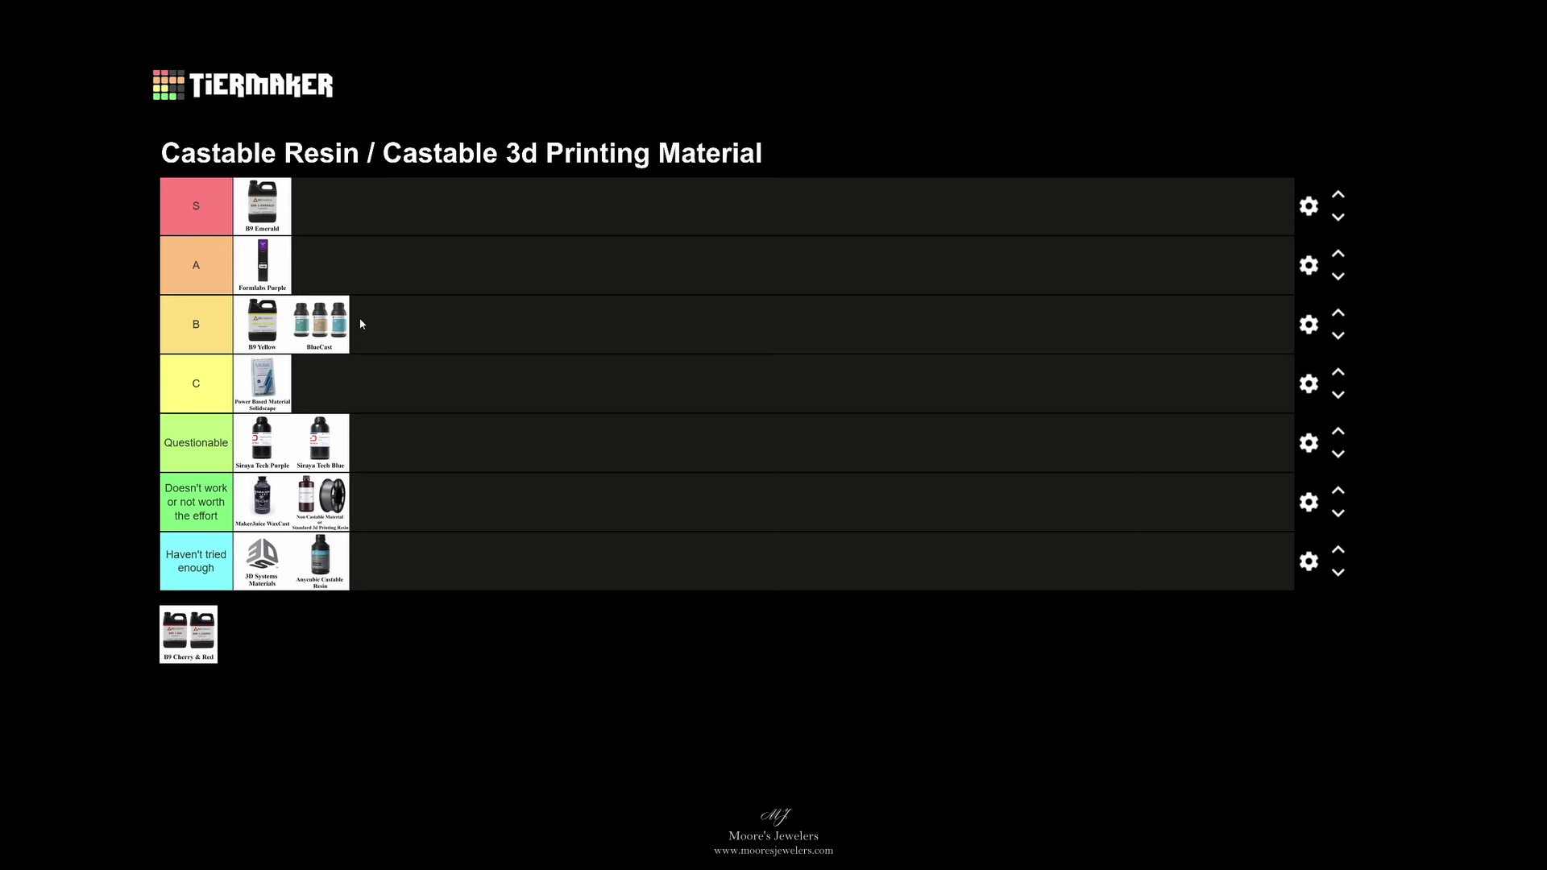
- Drop B9 Cherry & Red into the C row beside Powder Based Material Solidscape
{"action": "mouse_move", "coordinate": [188, 635]}
{"action": "left_mouse_down"}
{"action": "mouse_move", "coordinate": [294, 484]}
{"action": "mouse_move", "coordinate": [331, 397]}
{"action": "left_mouse_up"}
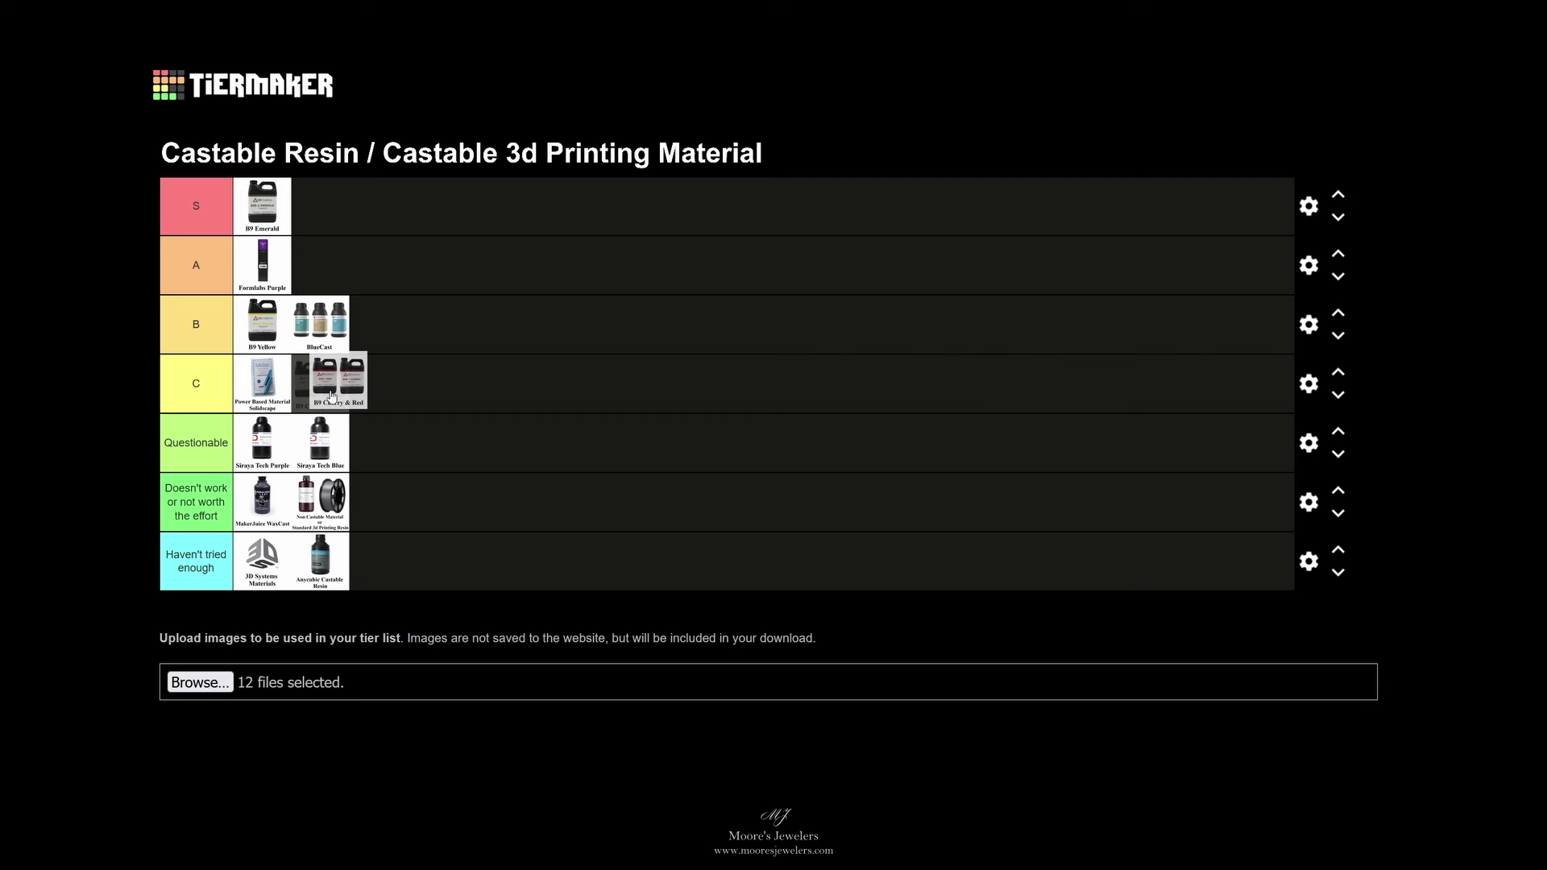
{"action": "left_click_drag", "start_coordinate": [331, 397], "coordinate": [331, 395]}
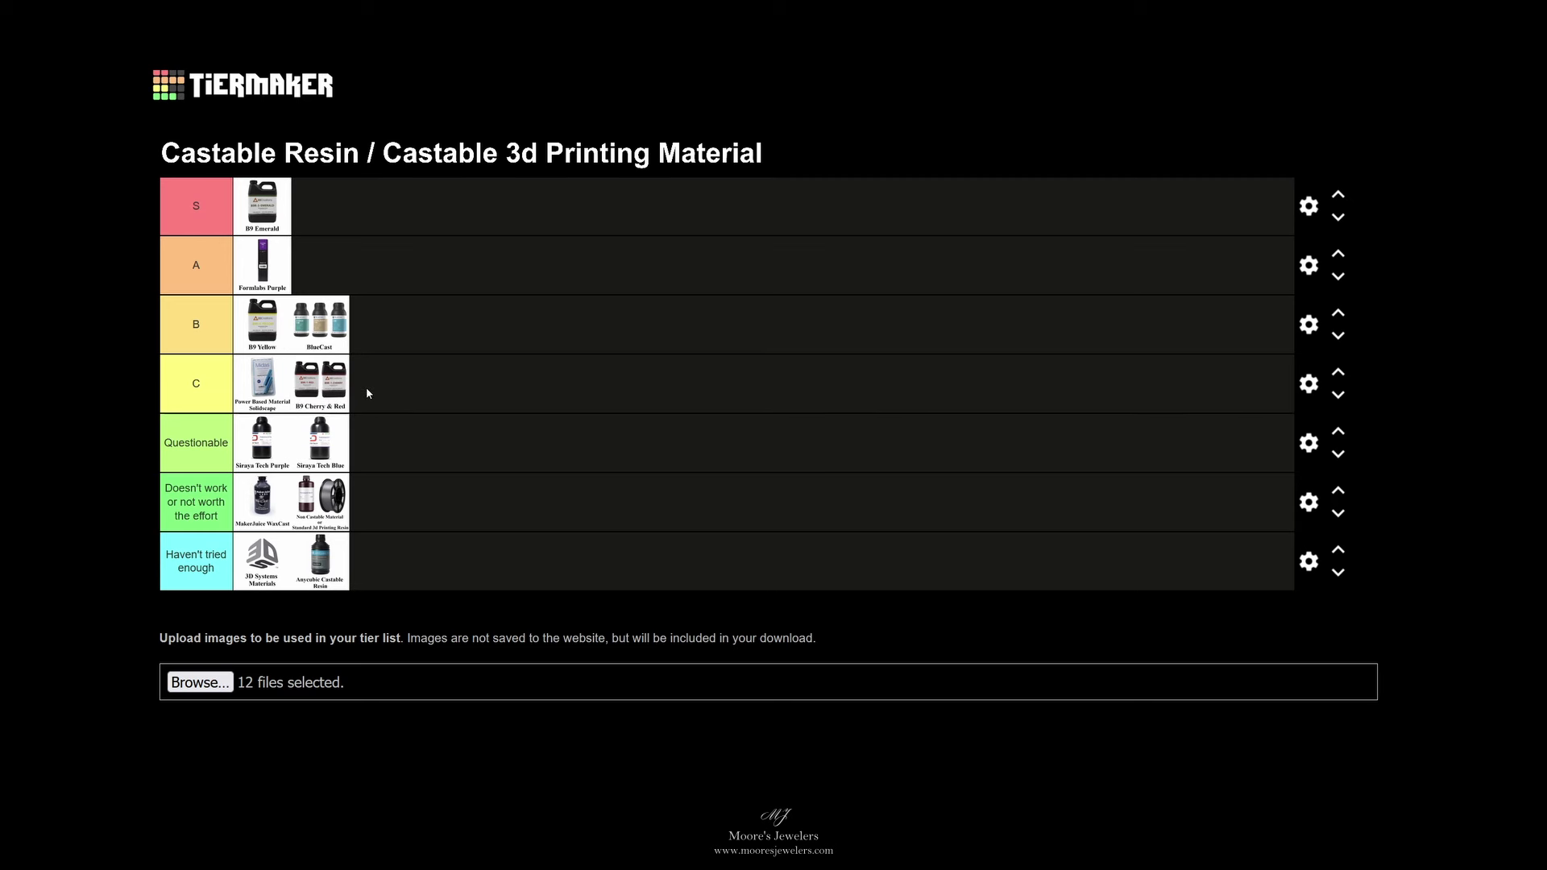